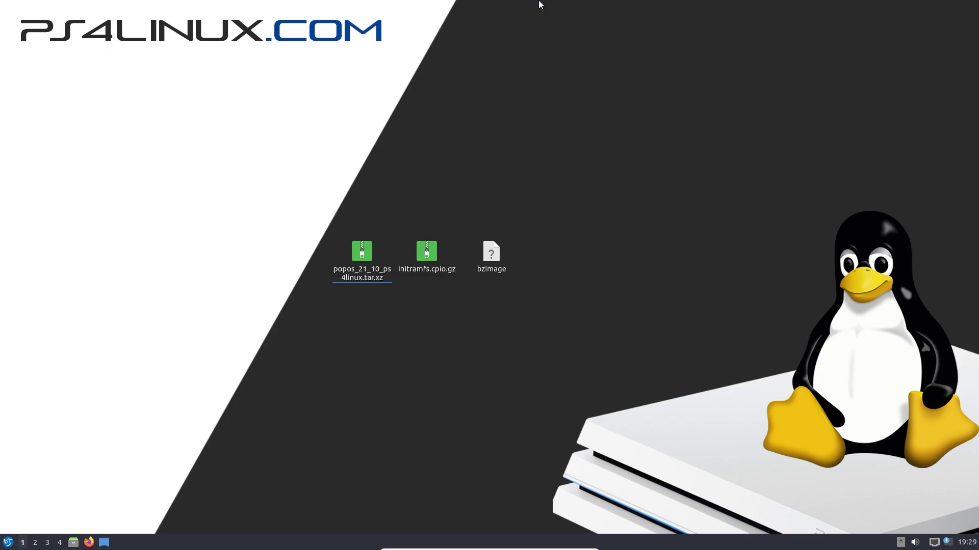
Select the three downloaded files on the desktop, then clear the selection
left_click_drag(327, 221, 505, 319)
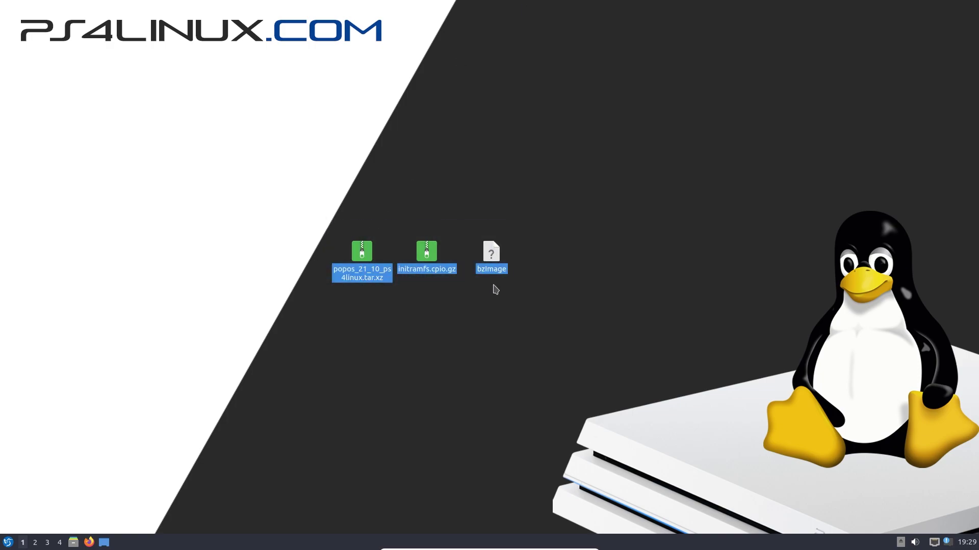
left_click(526, 286)
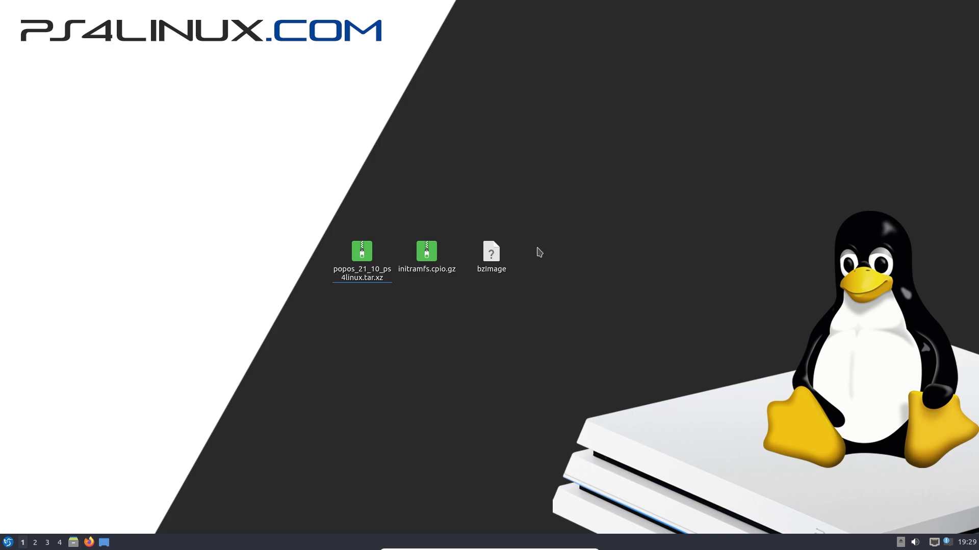
mouse_move(386, 273)
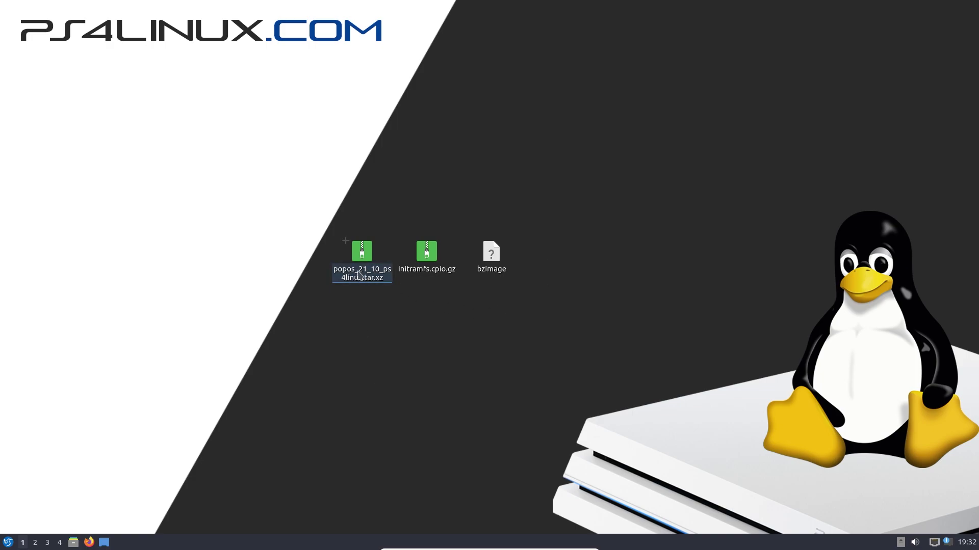
mouse_move(370, 275)
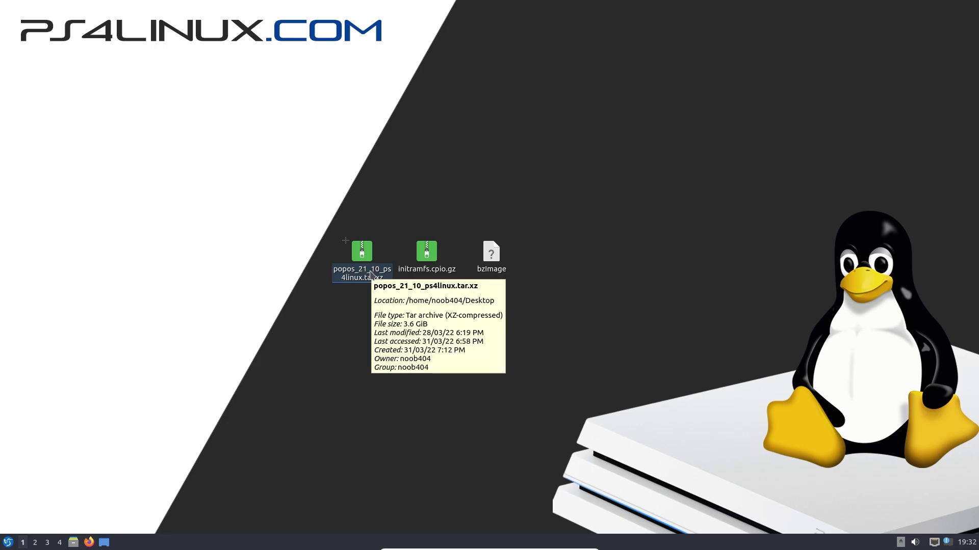
mouse_move(496, 278)
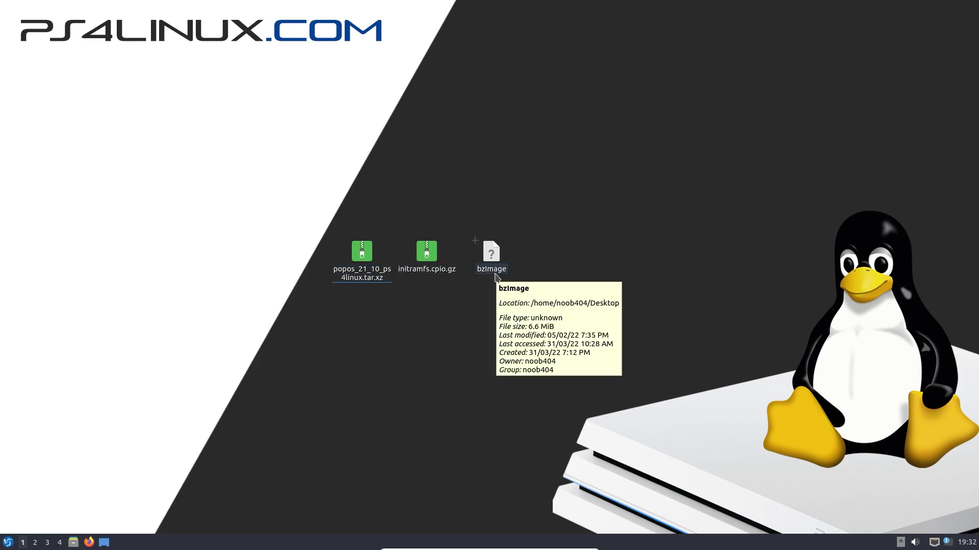
mouse_move(429, 266)
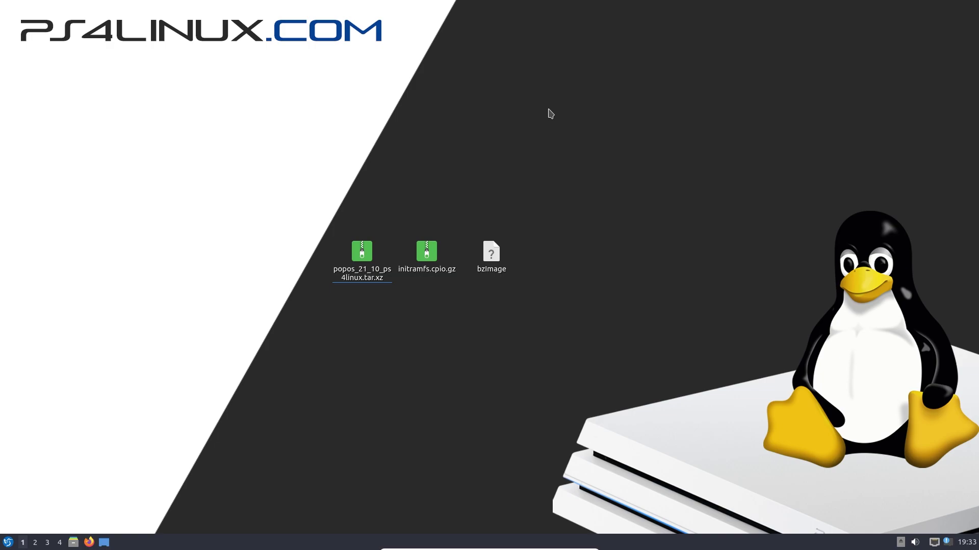
In a new terminal, run sudo gparted instead of the install command and enter the account password
key("ctrl+alt+t")
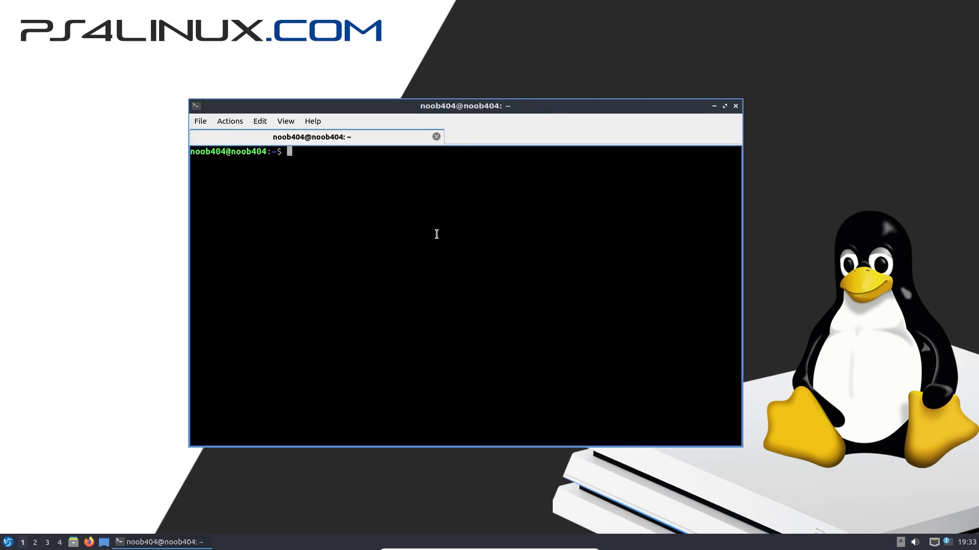
type("sudo apt install gparted")
key("ctrl+u")
type("sudo gparted")
key("Return")
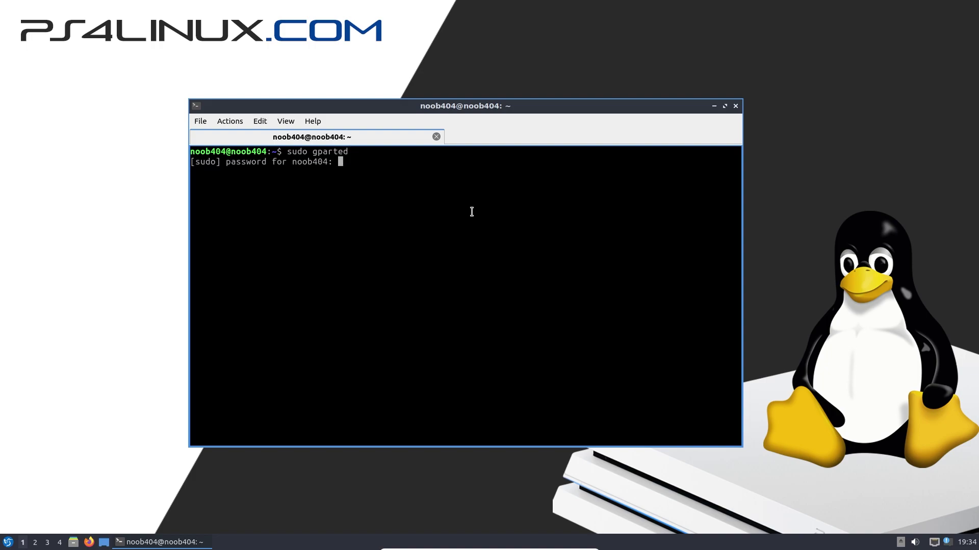
key("Return")
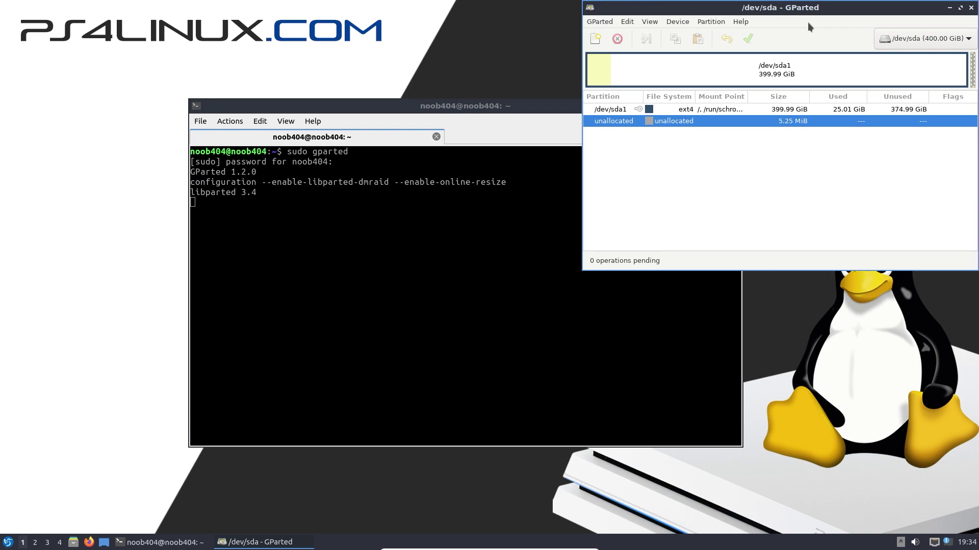
Pick /dev/sdb (167.68 GiB) from GParted's device list
left_click(942, 38)
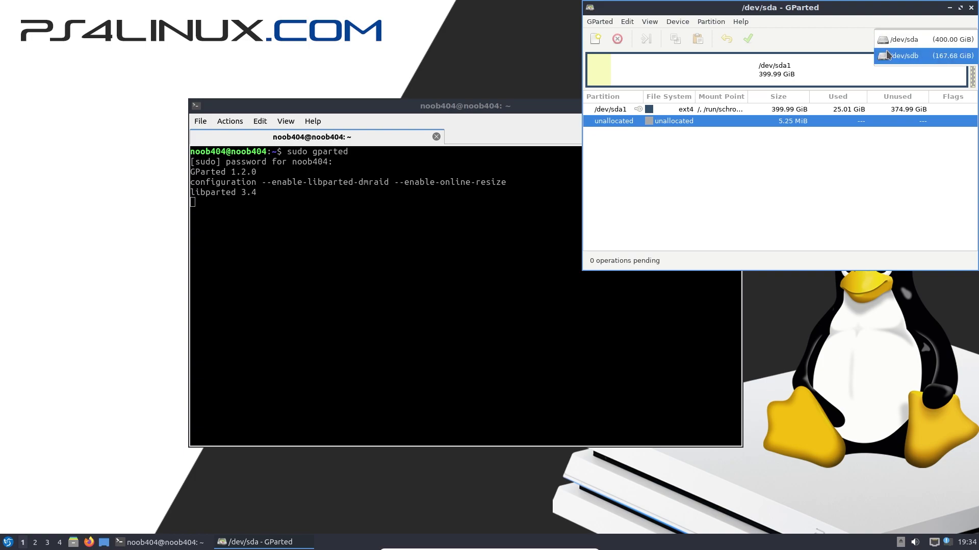
left_click(937, 57)
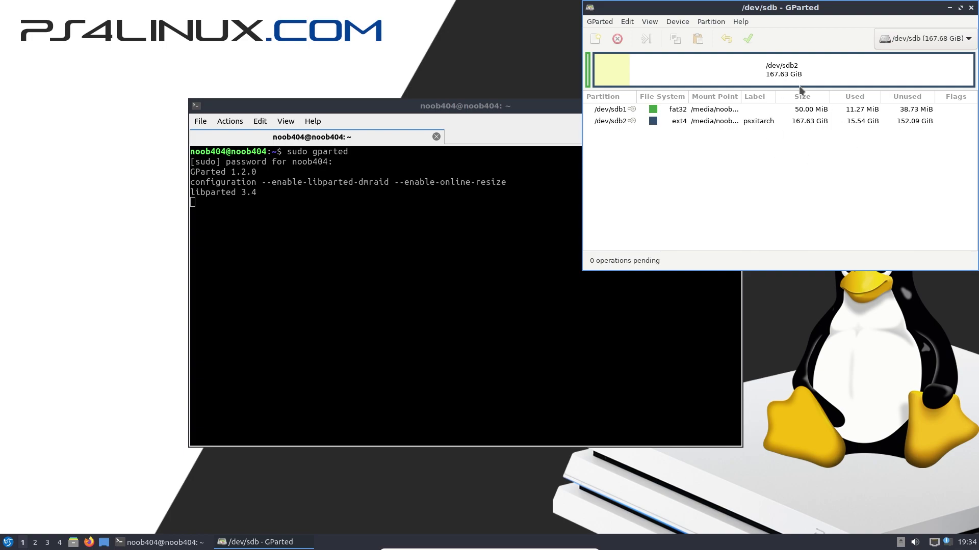
Unmount both /dev/sdb1 and /dev/sdb2
left_click(815, 109)
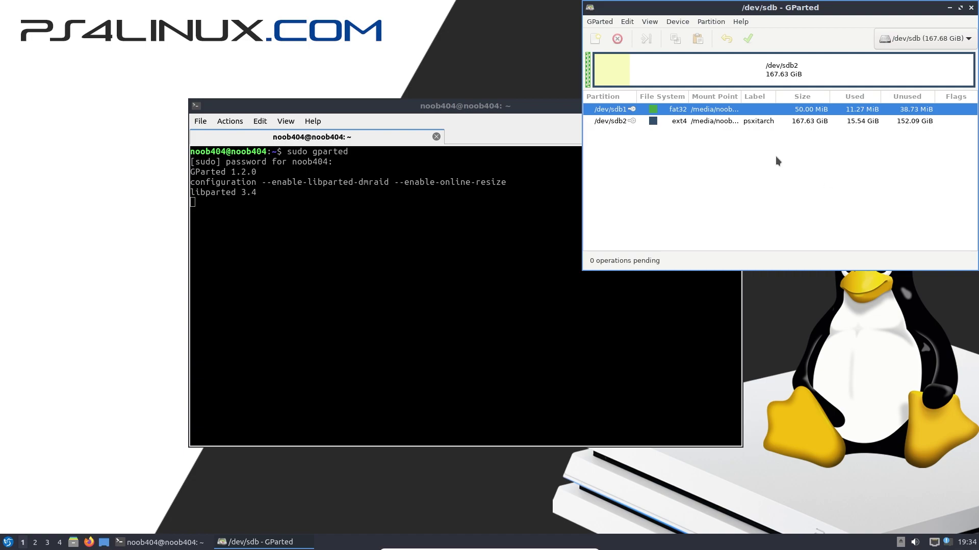
right_click(683, 111)
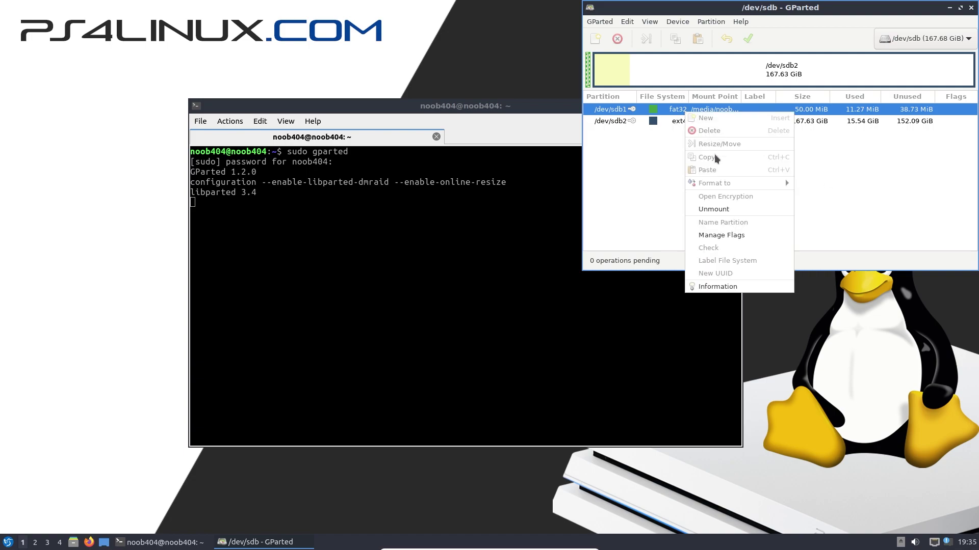
left_click(725, 209)
right_click(716, 120)
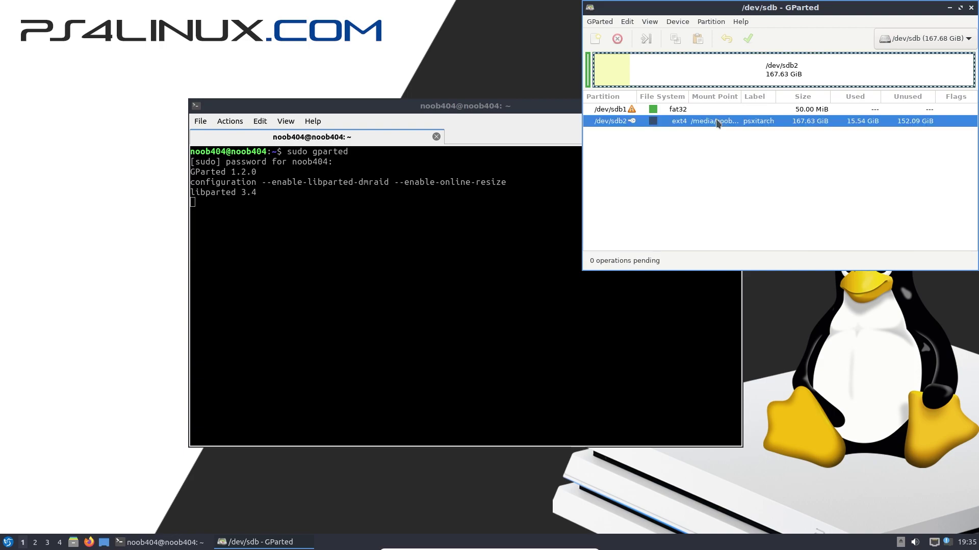
left_click(750, 218)
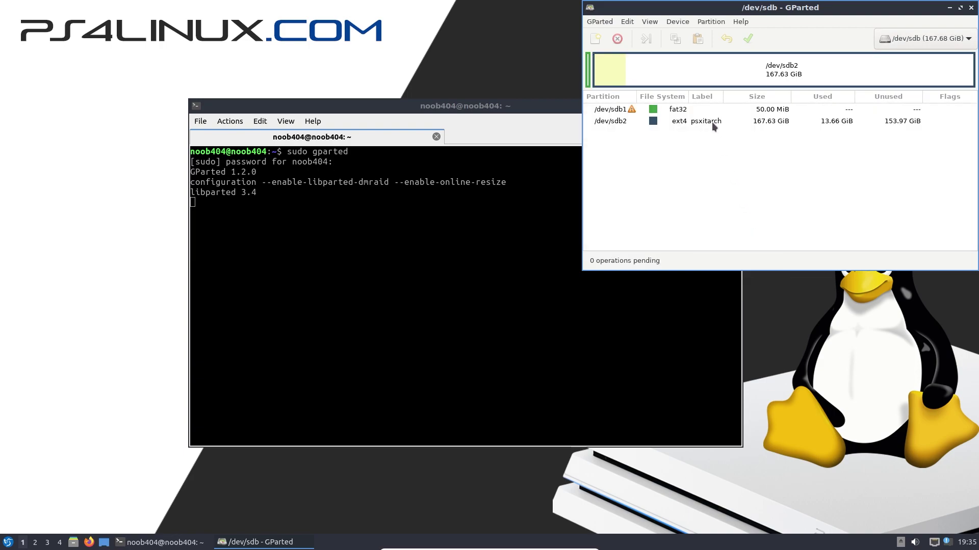
Create a new msdos partition table on /dev/sdb
left_click(677, 23)
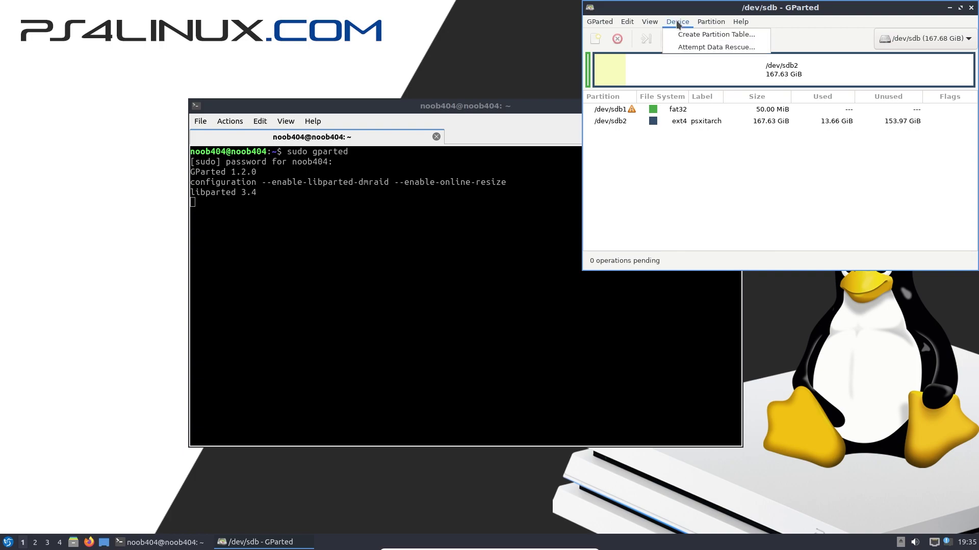
left_click(684, 35)
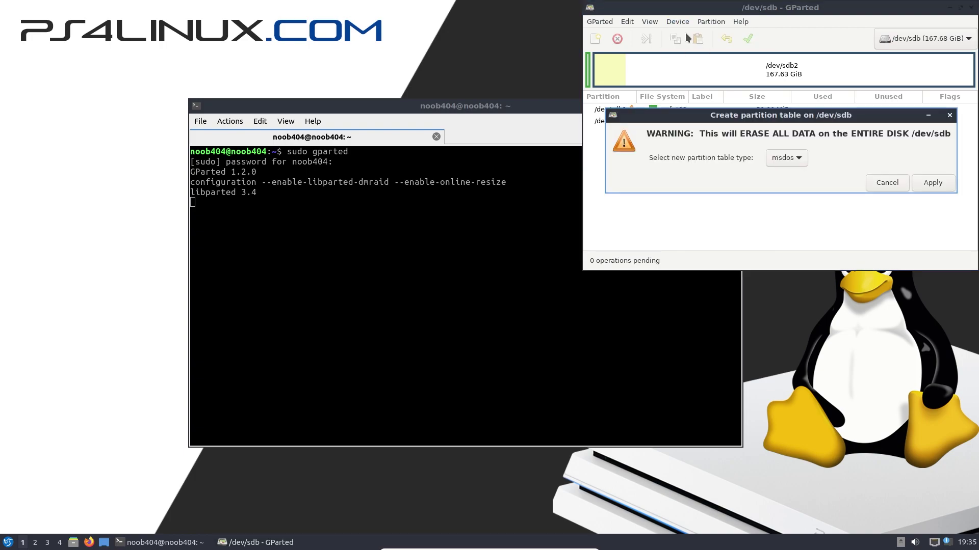
left_click(932, 183)
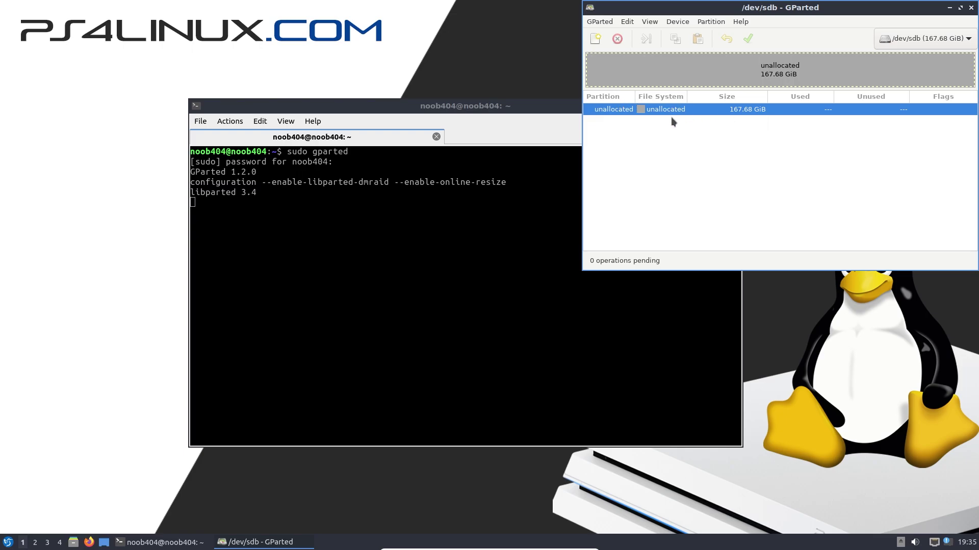
Add a new 50 MiB fat32 partition in the free space of /dev/sdb
left_click(597, 40)
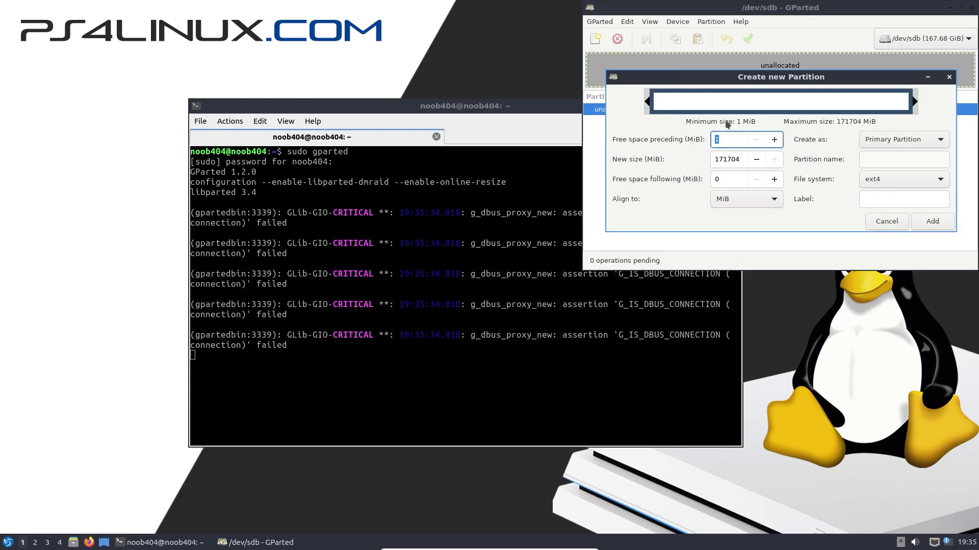
left_click(888, 187)
left_click(896, 224)
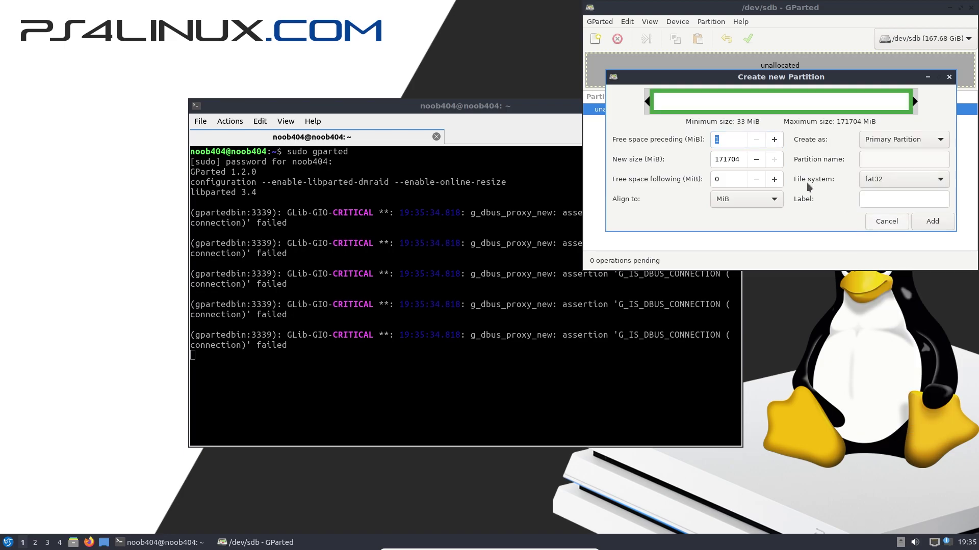
key("Tab")
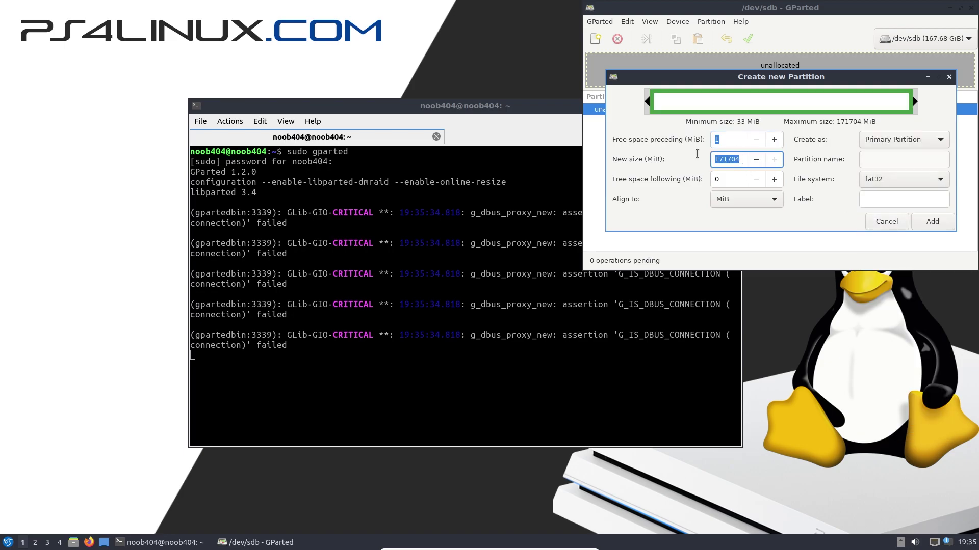
type("50")
left_click(930, 220)
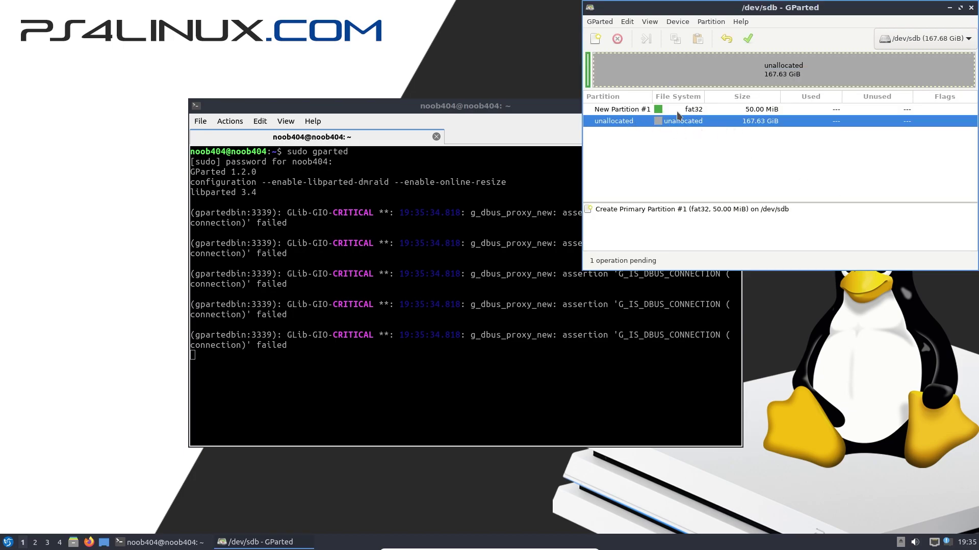
Add an ext4 partition filling the remaining 167.63 GiB, labelled psxitarch
left_click(594, 38)
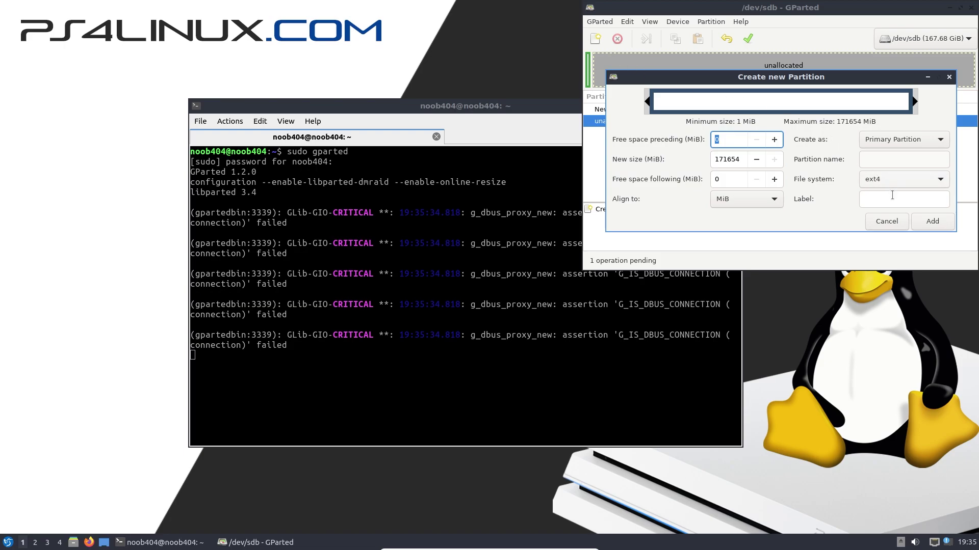
left_click(872, 202)
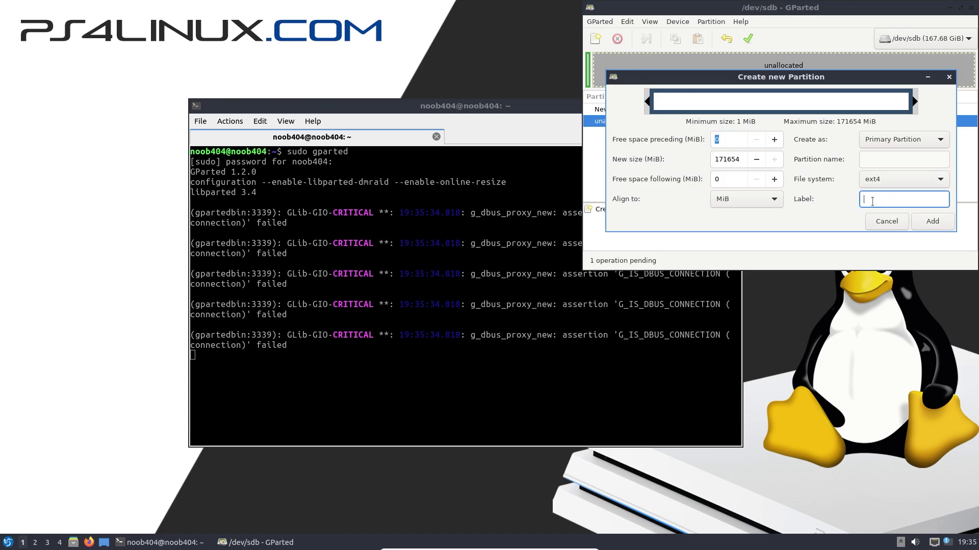
type("psxitarch")
left_click(934, 220)
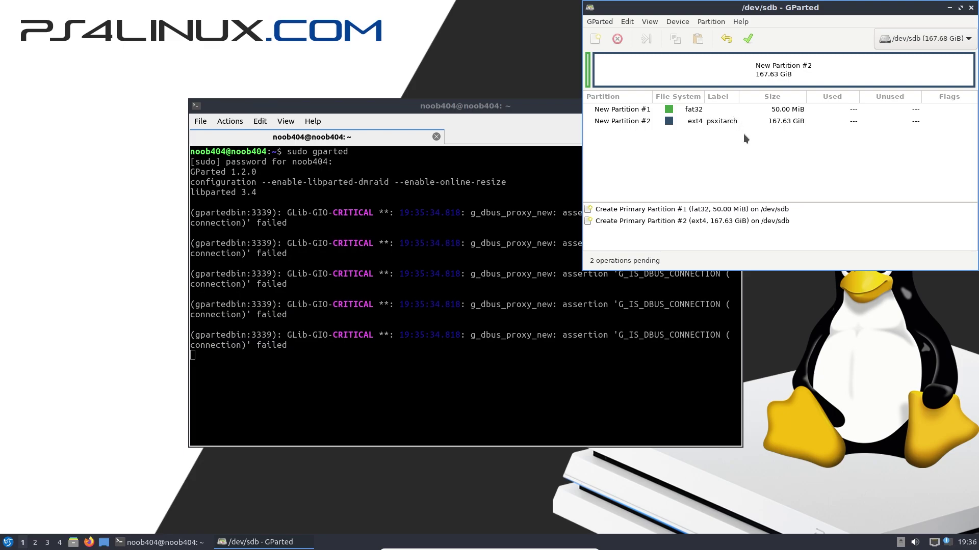
Apply both queued operations to /dev/sdb, dismiss the summary and quit GParted
left_click(748, 41)
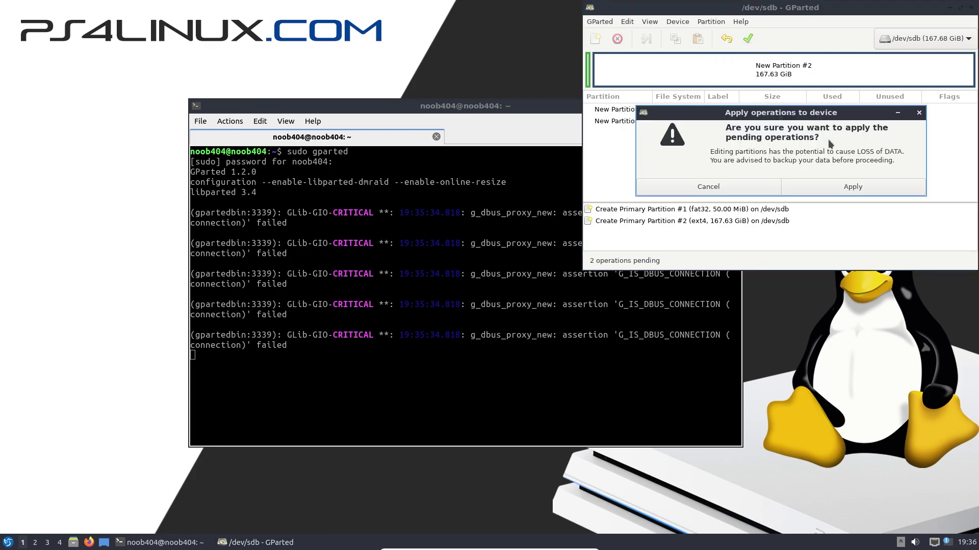
left_click(840, 186)
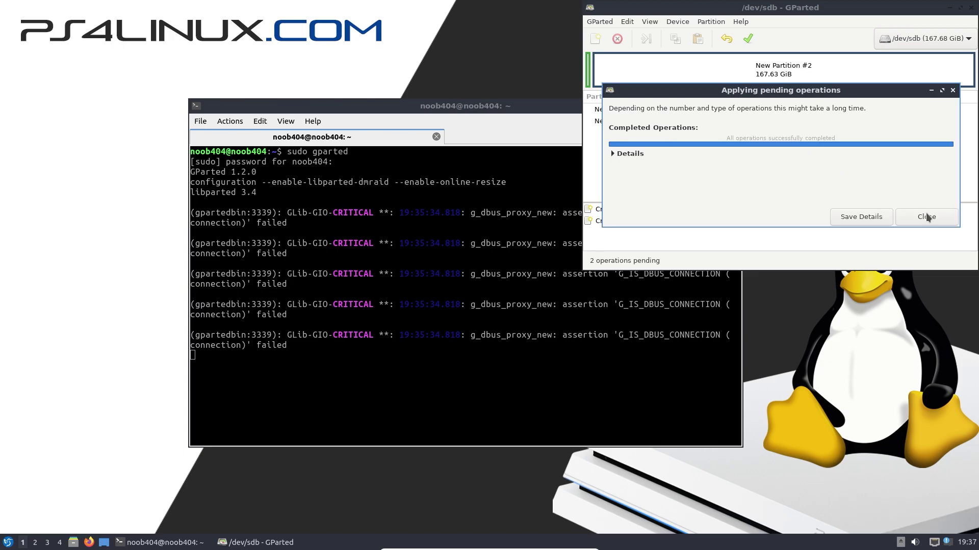
left_click(935, 221)
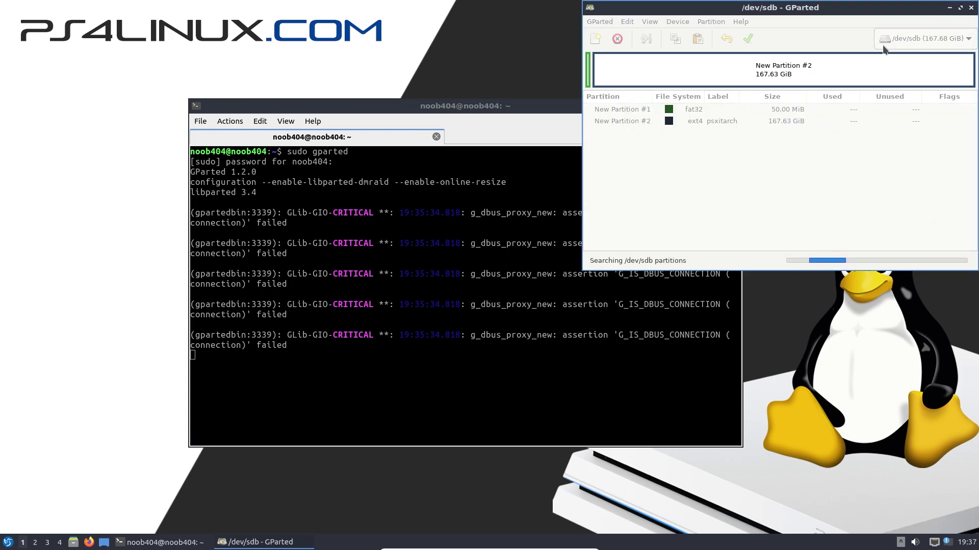
left_click(970, 8)
Close the terminal, open the file manager and mount the psxitarch and 52 MB drives
left_click(737, 106)
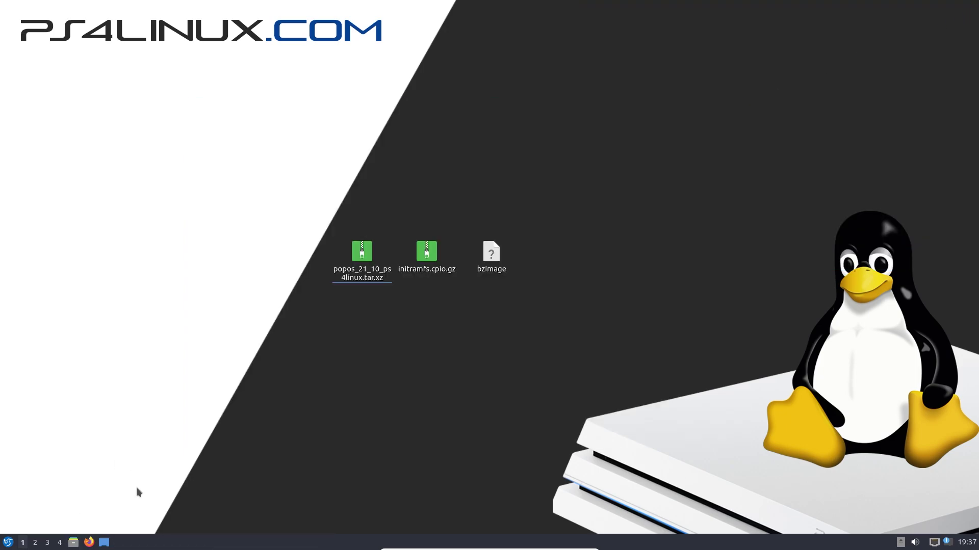
left_click(73, 542)
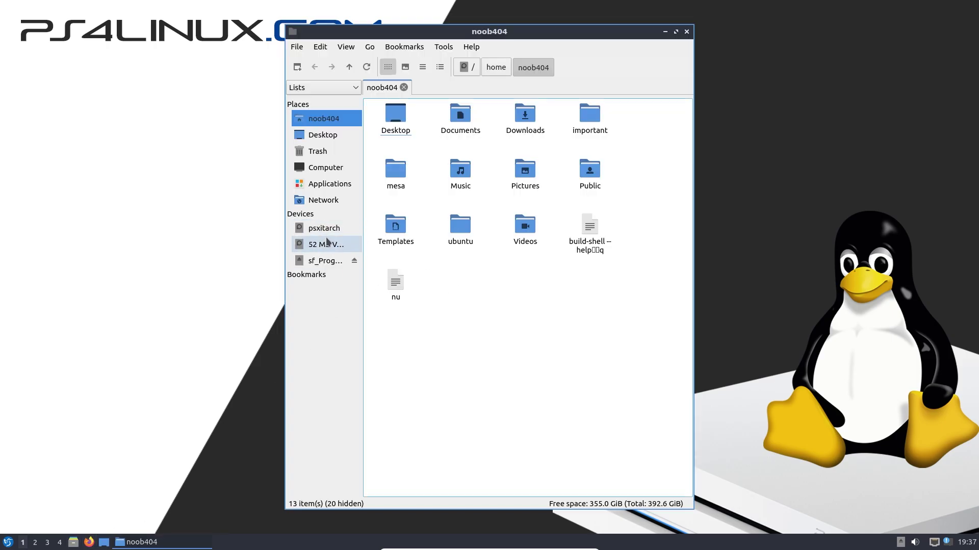
left_click(328, 231)
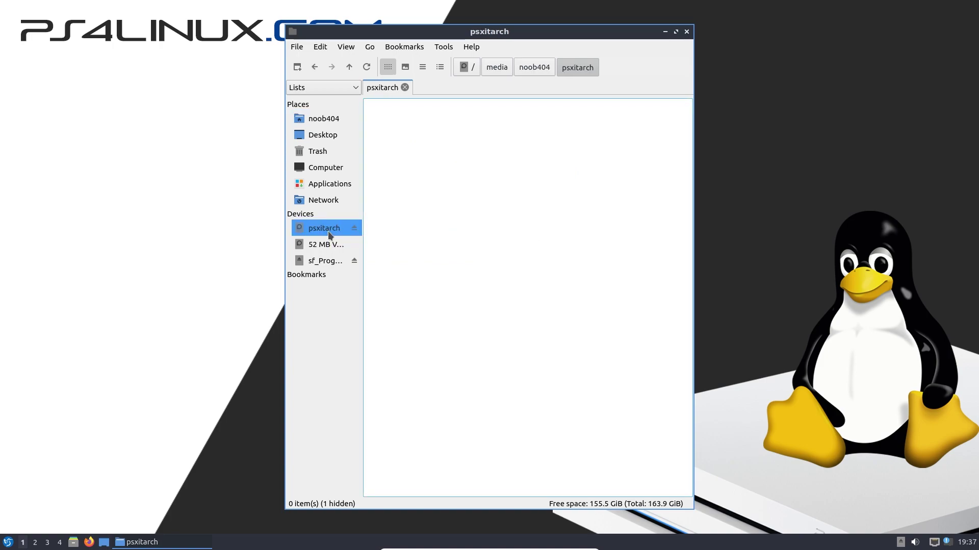
left_click(327, 248)
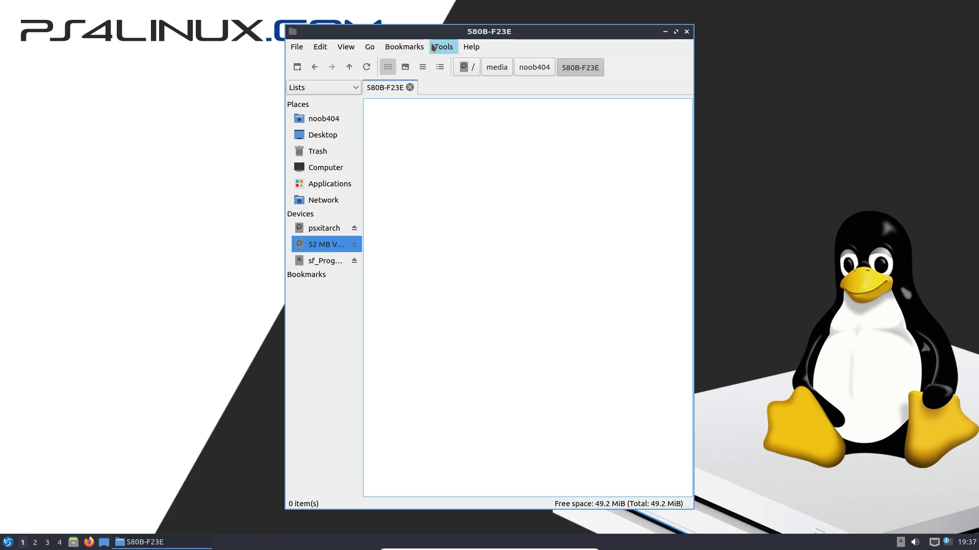
left_click_drag(432, 36, 712, 47)
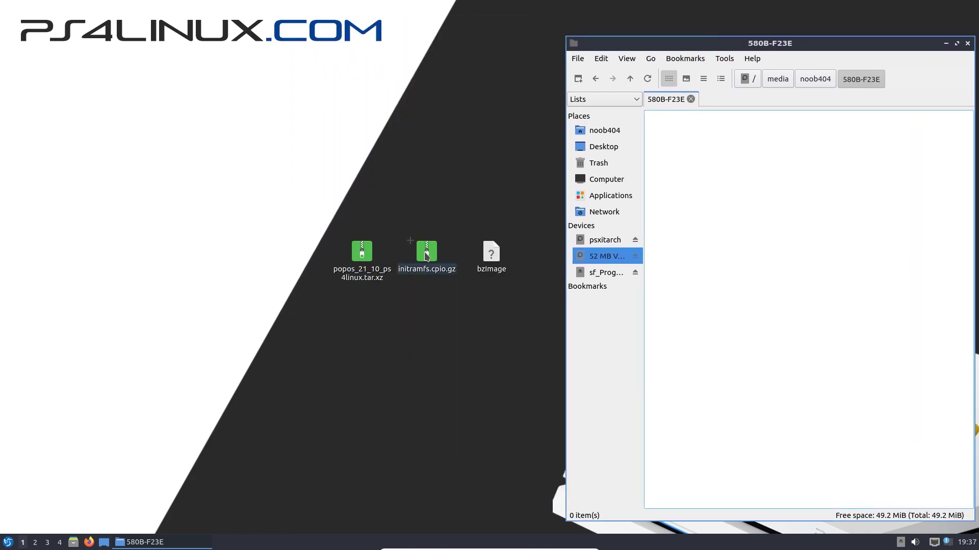
Copy initramfs.cpio.gz and bzImage onto 580B-F23E, then open psxitarch
left_click_drag(410, 229, 508, 286)
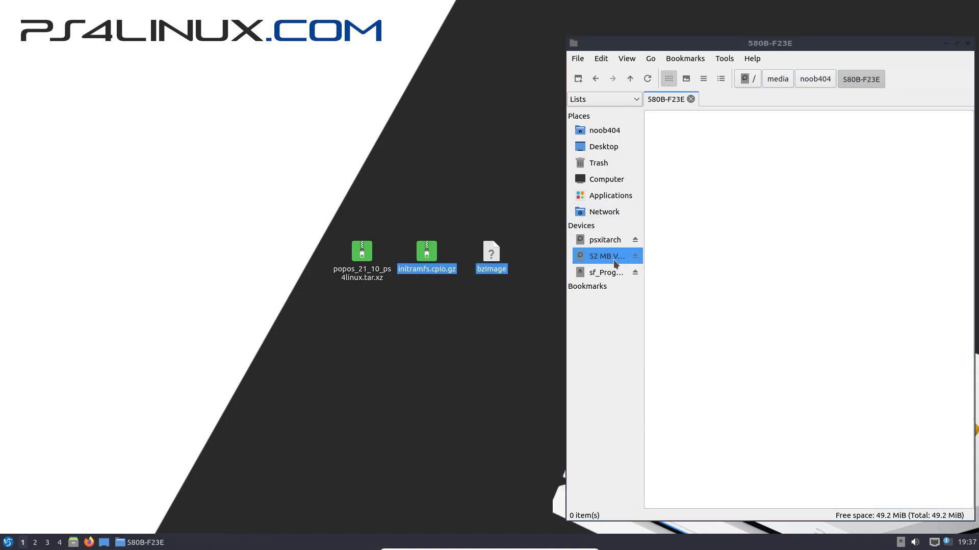
left_click_drag(432, 278, 749, 155)
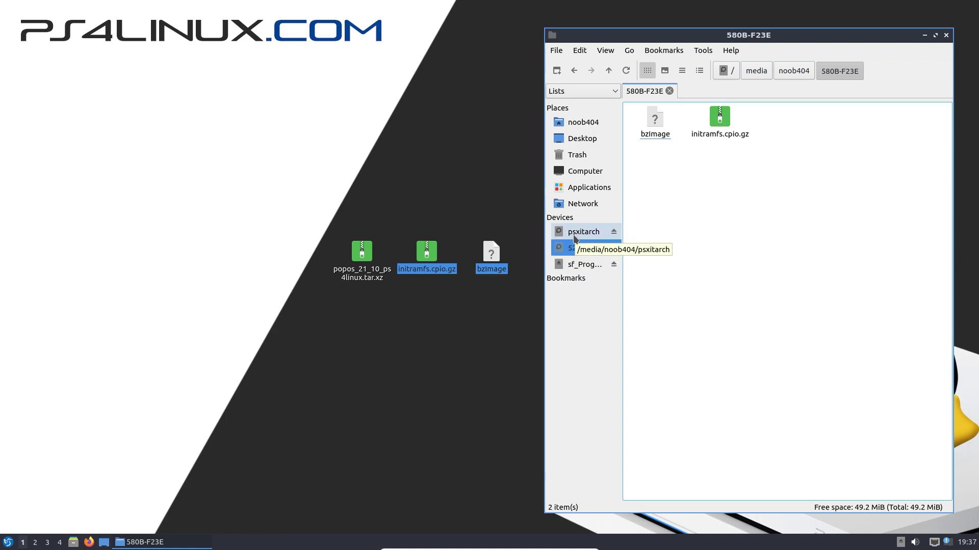
left_click(574, 235)
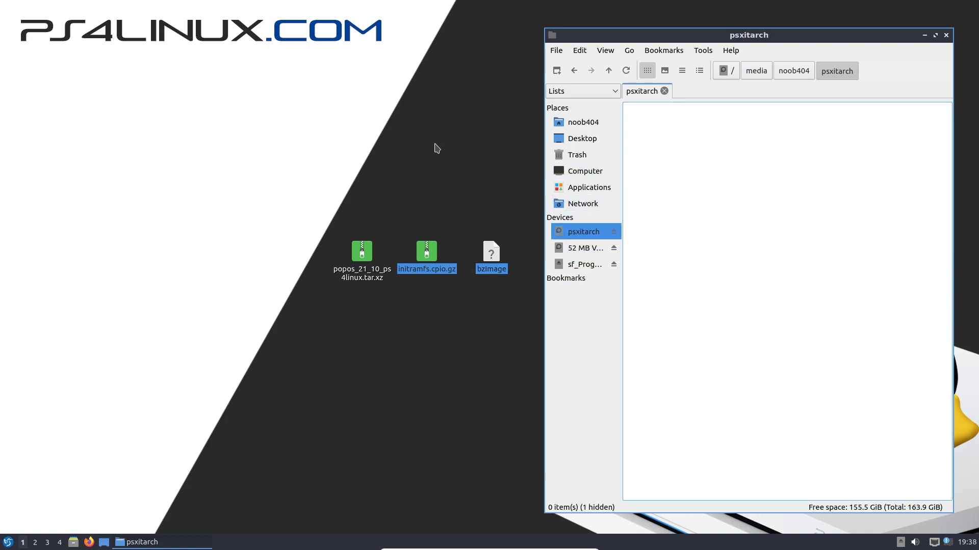
Open a new terminal and start the command sudo tar -xvJpf
key("alt")
key("ctrl+alt+t")
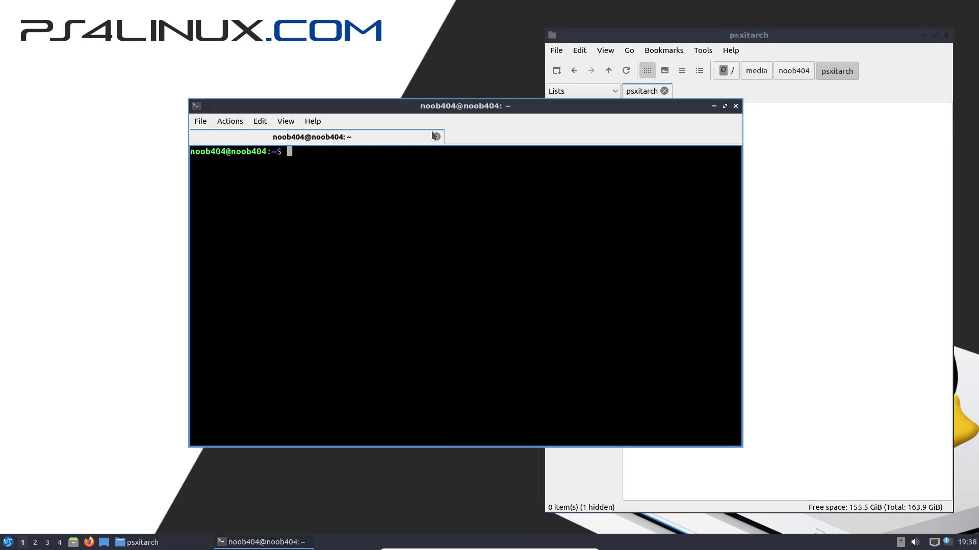
left_click_drag(437, 114, 436, 140)
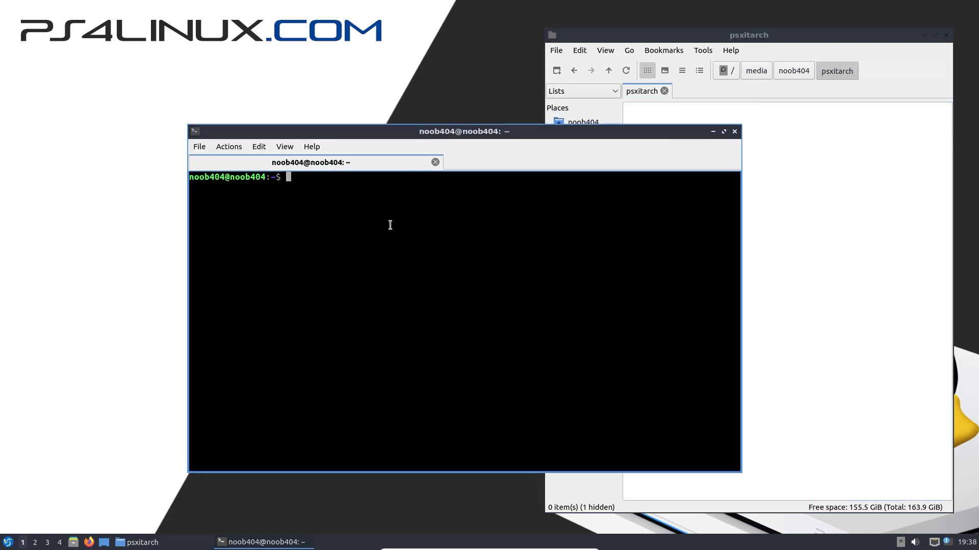
type("sudo tar -xvJpf")
Append the popos_21_10_ps4linux.tar.xz path to the command, stripping its file:// prefix
left_click_drag(425, 134, 639, 127)
left_click(363, 273)
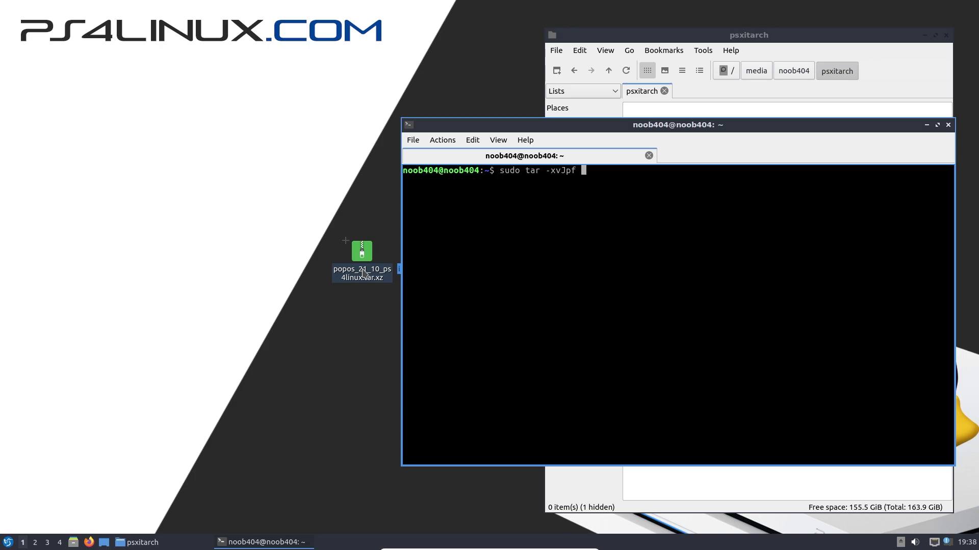
right_click(363, 274)
left_click(400, 336)
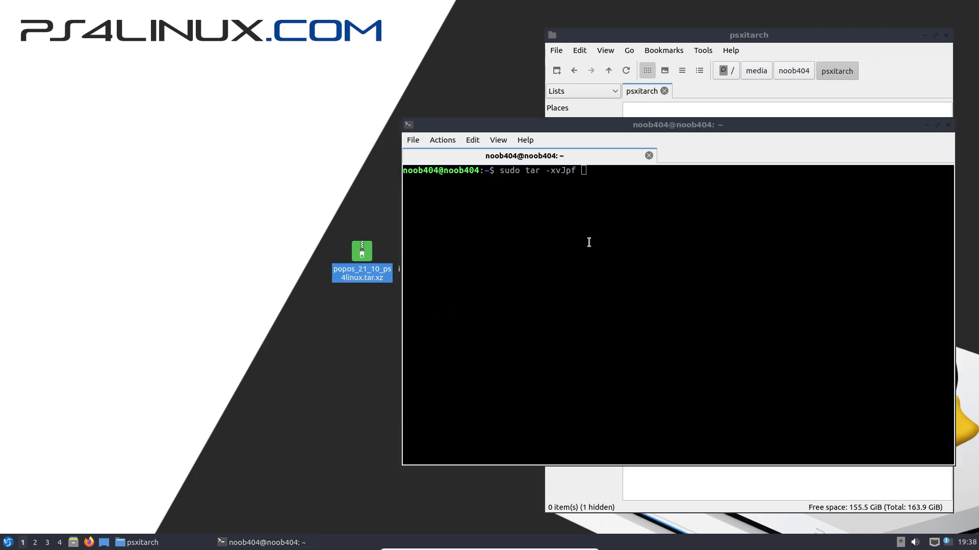
right_click(599, 239)
left_click(631, 258)
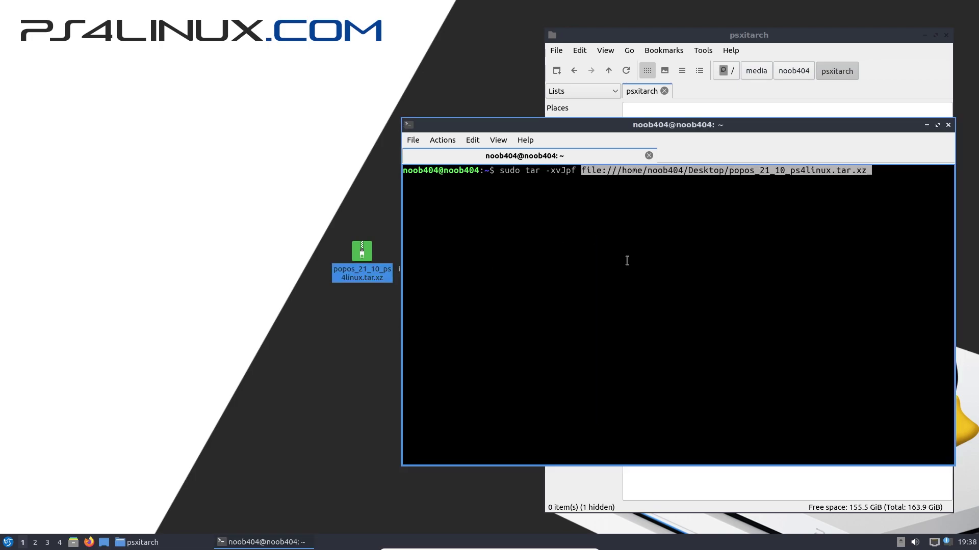
key("ctrl+Left")
key("ctrl+Left")
key("ctrl+Left")
key("ctrl+Left")
key("ctrl+Left")
key("ctrl+Left")
key("ctrl+Left")
key("ctrl+Left")
key("ctrl+Left")
key("ctrl+Right")
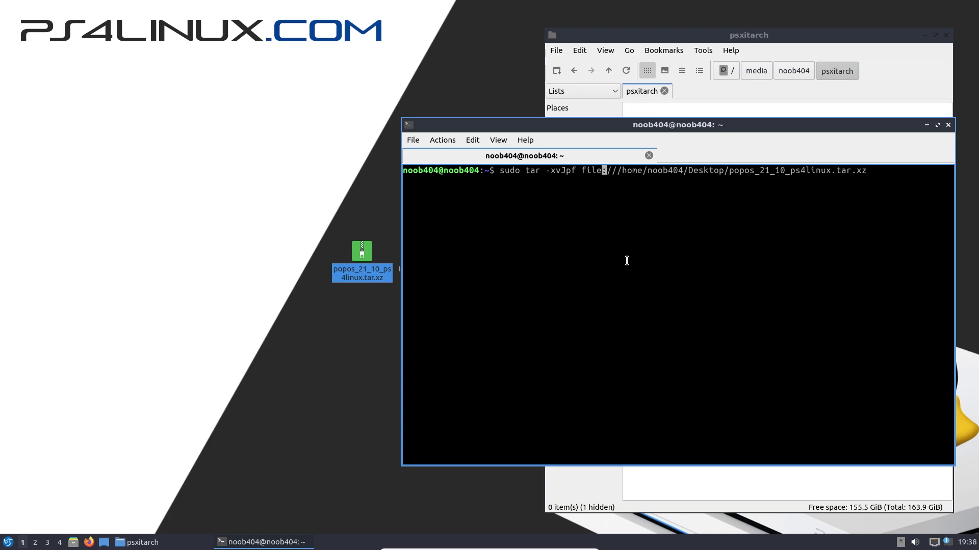
key("Right")
key("Right")
key("BackSpace")
key("BackSpace")
key("BackSpace")
key("BackSpace")
key("BackSpace")
key("BackSpace")
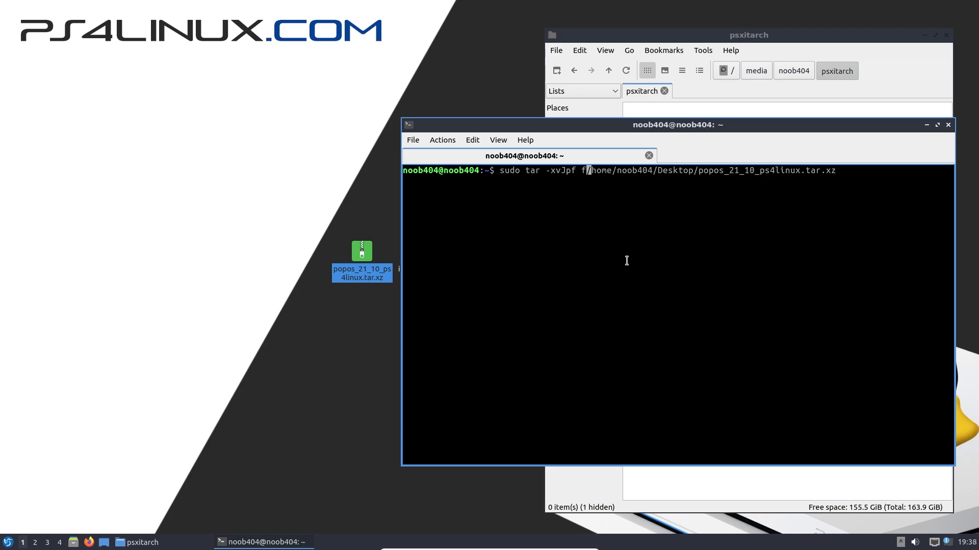
key("Delete")
key("ctrl+Right")
key("ctrl+Right")
key("ctrl+Right")
key("ctrl+Right")
key("ctrl+Right")
key("ctrl+Right")
key("ctrl+Right")
key("ctrl+Right")
key("ctrl+Right")
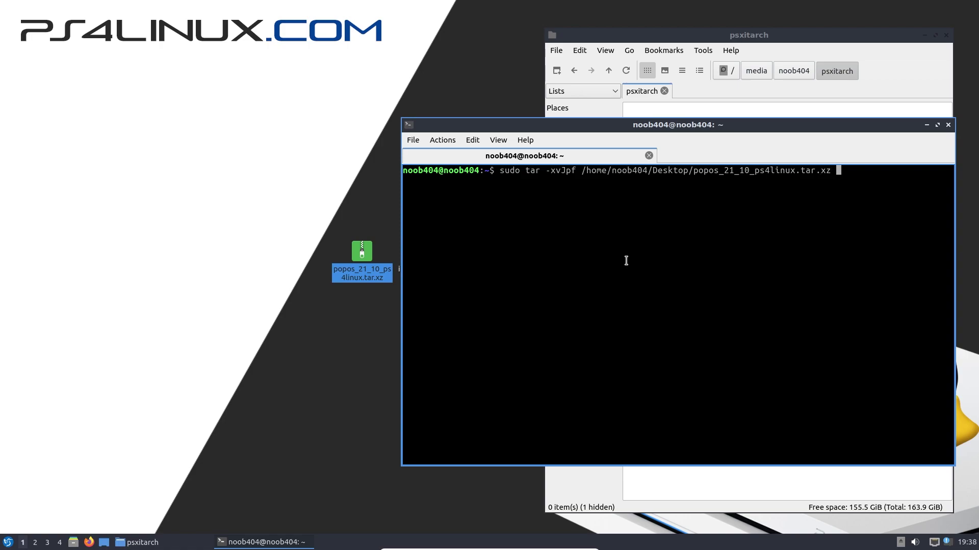
Add -C with the pasted psxitarch mount path and run the extraction
type("-C")
left_click_drag(646, 125, 271, 108)
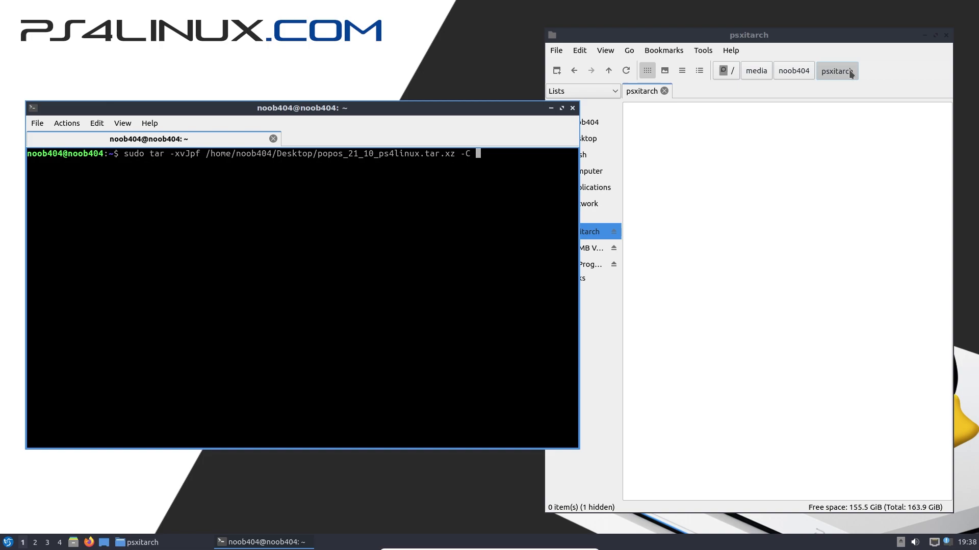
right_click(833, 74)
left_click(852, 94)
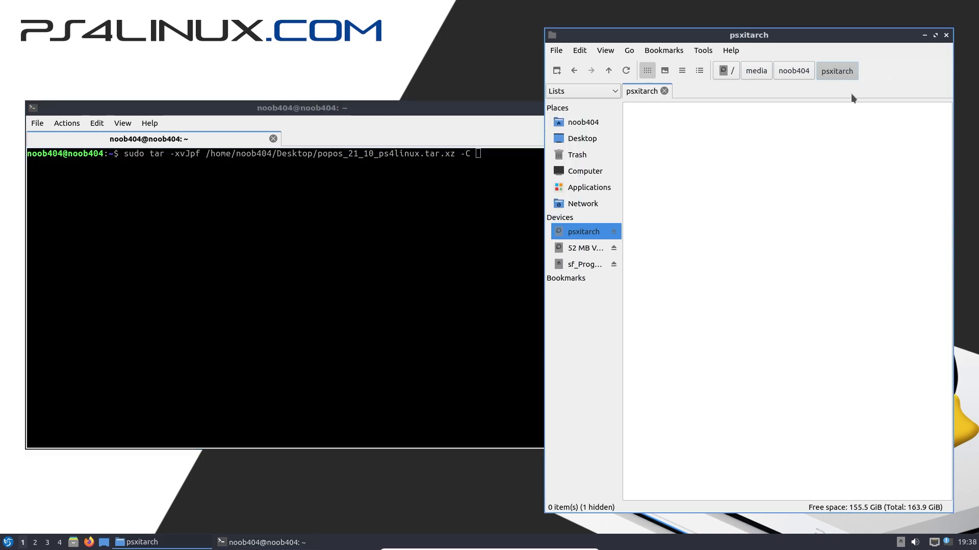
right_click(455, 160)
left_click(477, 182)
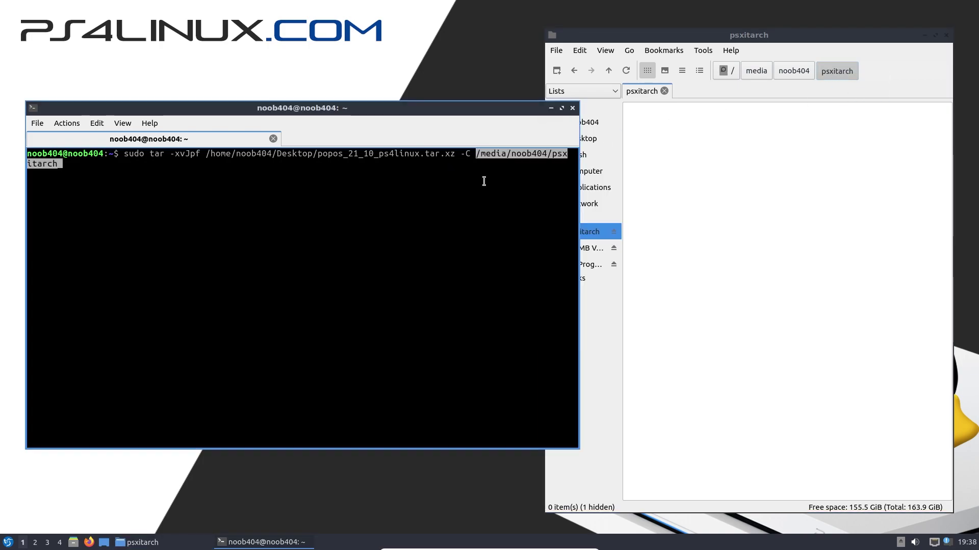
key("Return")
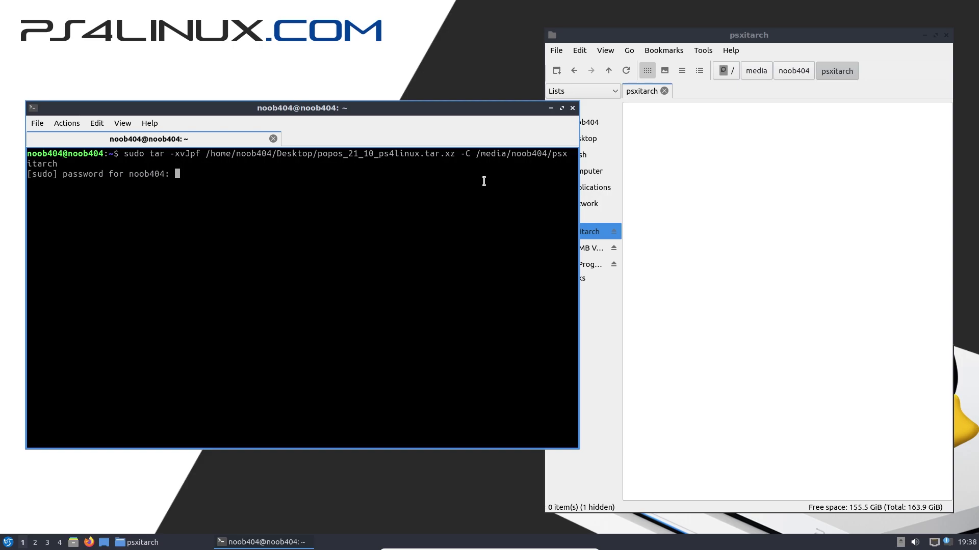
Submit the sudo password, wait for tar to finish, then view psxitarch's 21 items
key("Return")
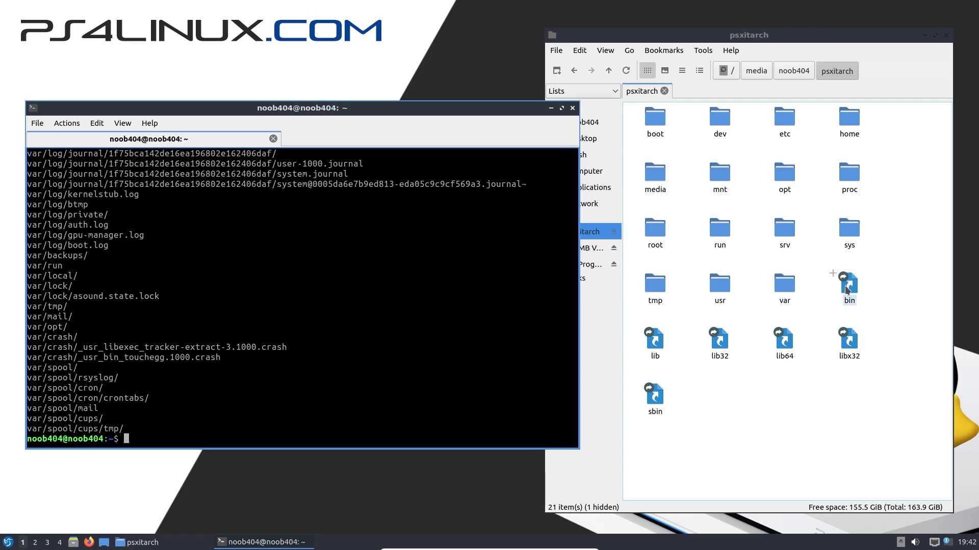
left_click(886, 277)
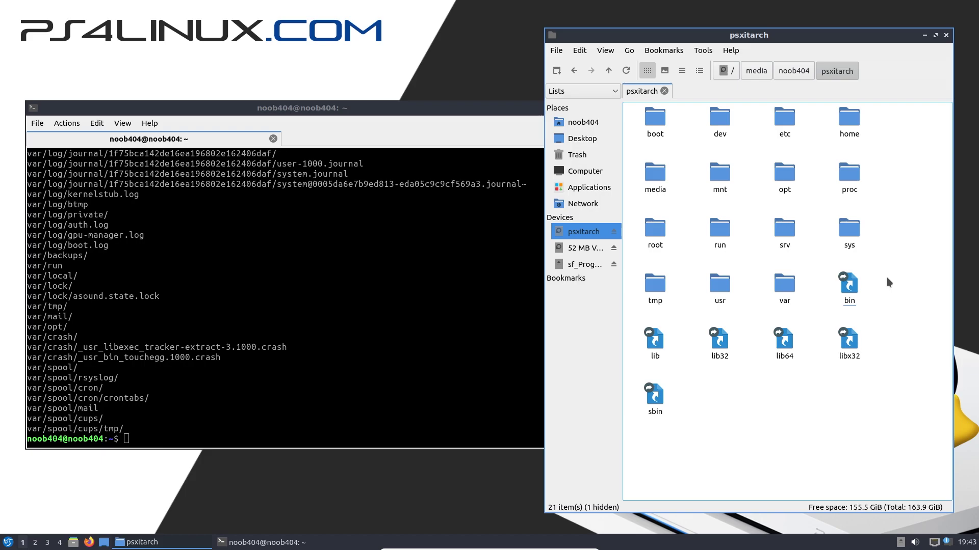
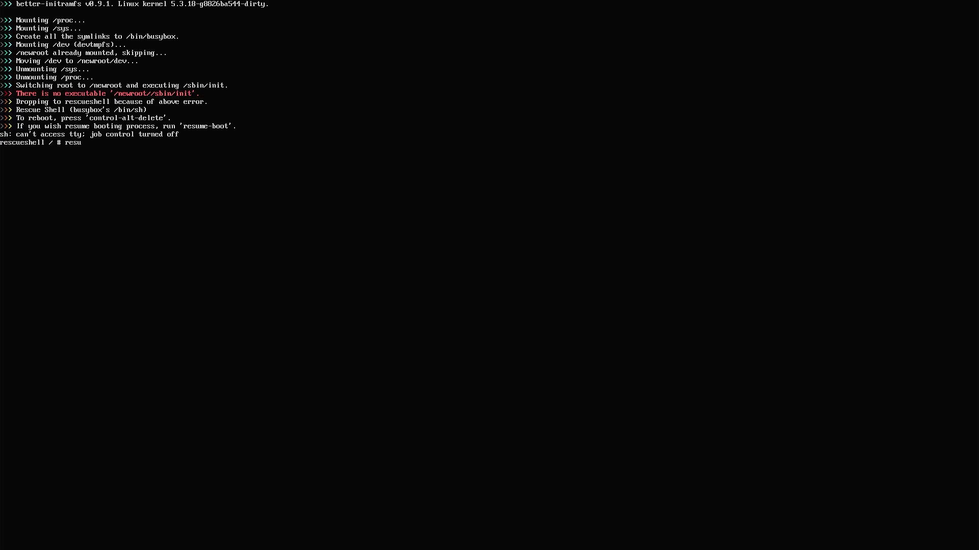
Run resume-boot in the rescue shell so Pop!_OS 21.10 finishes booting
type("me-boot")
key("Return")
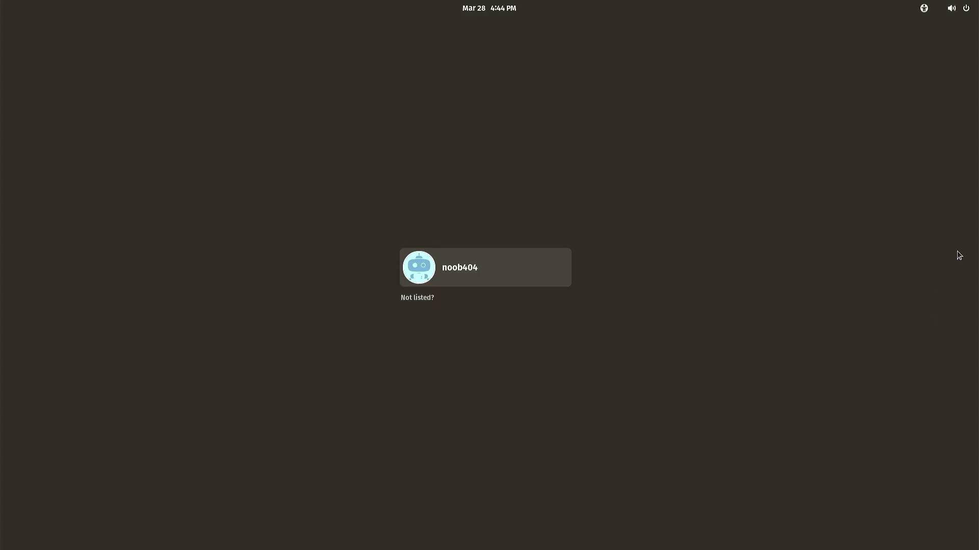
Select the listed user account and start entering its password
left_click(483, 264)
type("***")
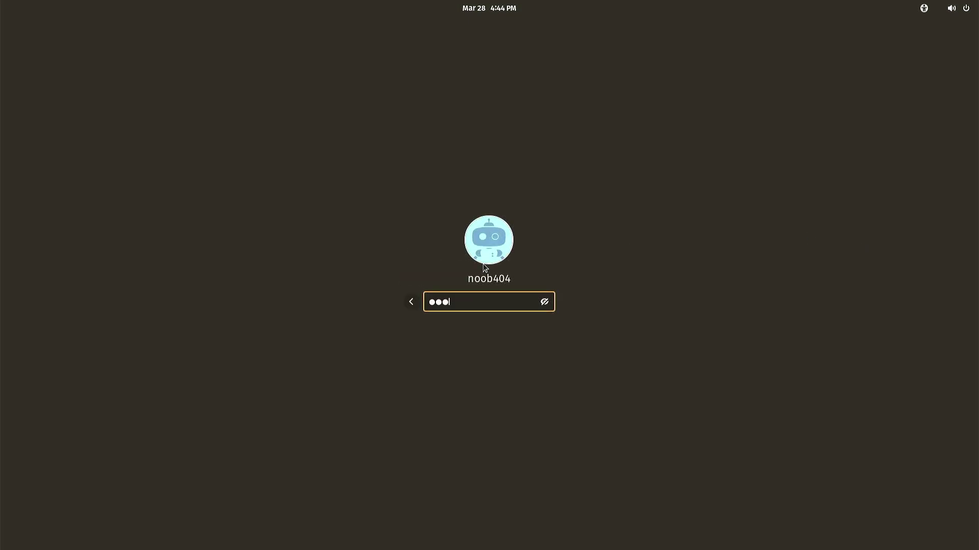